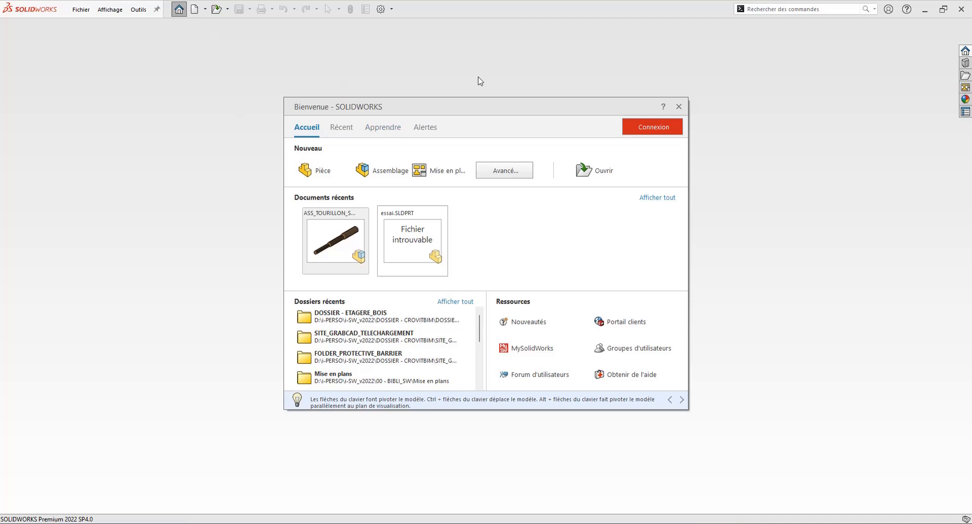
# Remove essai.SLDPRT and the ASS_TOURILLON_STRIE assembly from the recent documents and close the welcome window
pyautogui.rightClick(405, 239)
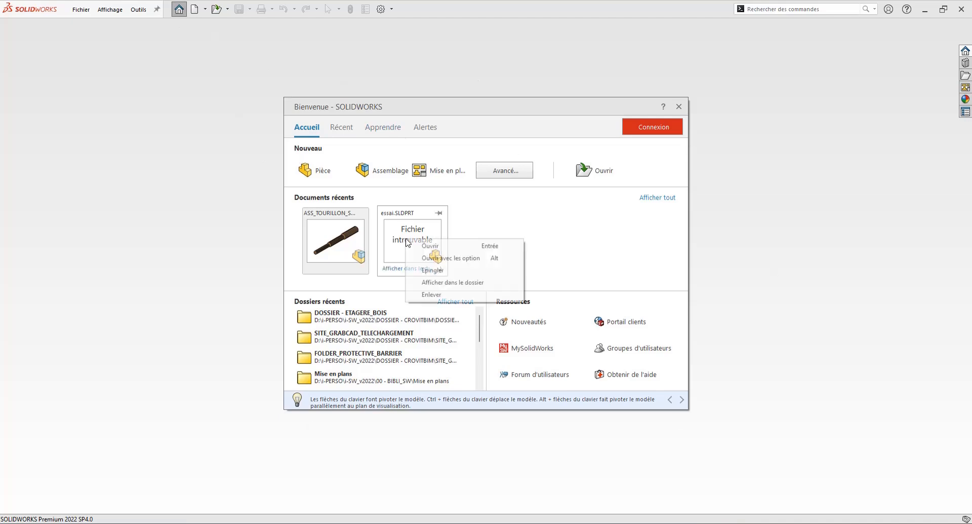
pyautogui.click(431, 295)
pyautogui.rightClick(345, 242)
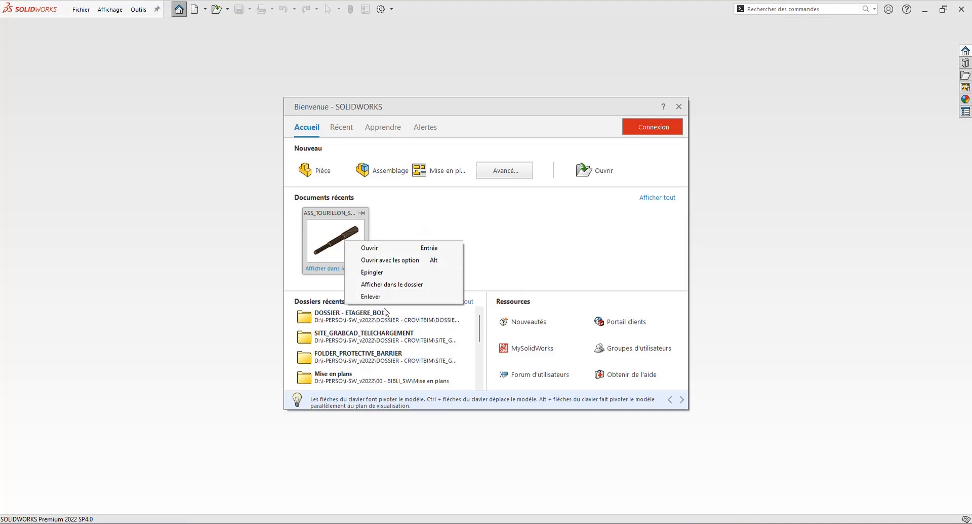
pyautogui.click(376, 297)
pyautogui.click(680, 107)
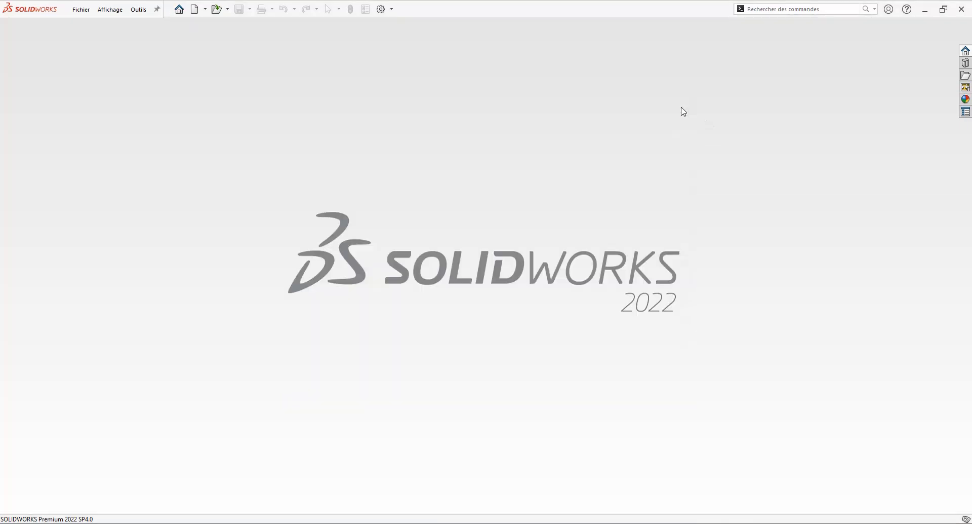
# Check the file references of ASS_TOURILLON_STRIE in the DOSSIER - ETAGERE_BOIS folder and open the assembly
pyautogui.click(217, 9)
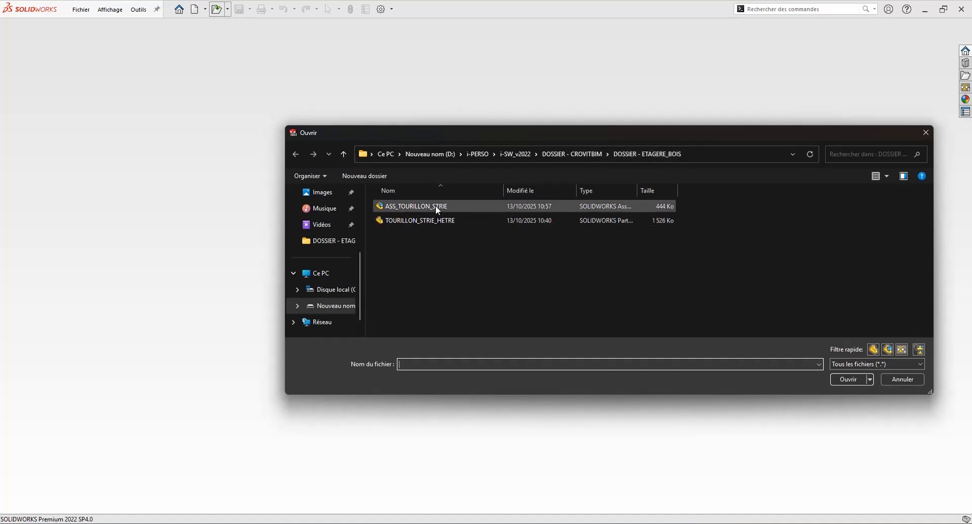
pyautogui.click(421, 206)
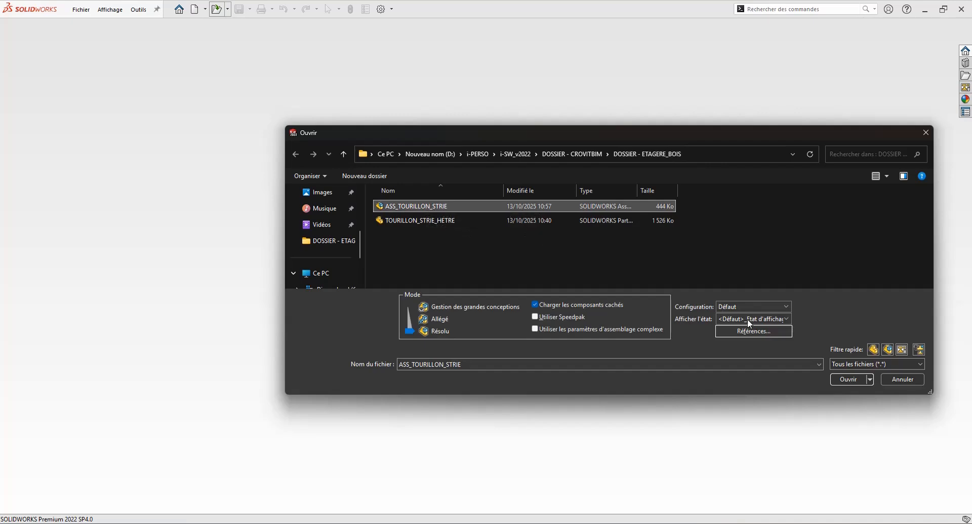
pyautogui.click(746, 332)
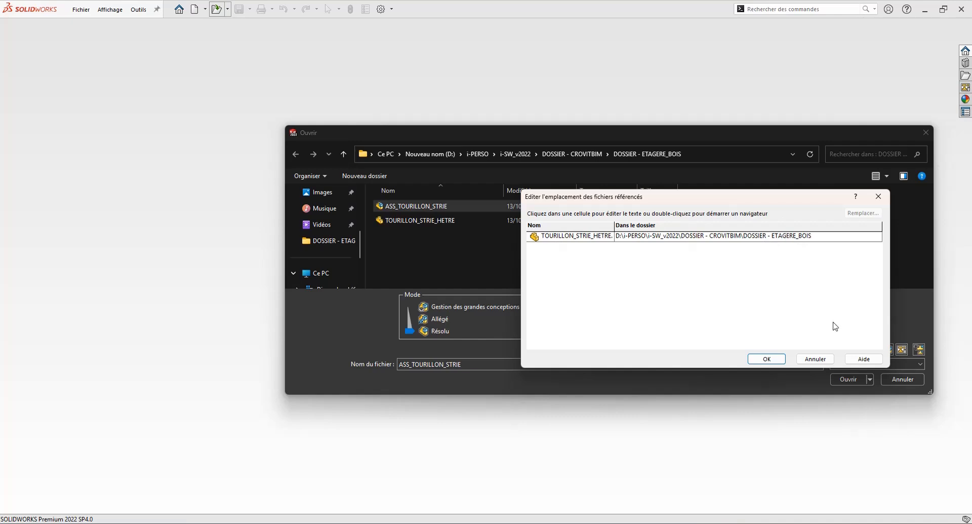
pyautogui.click(815, 359)
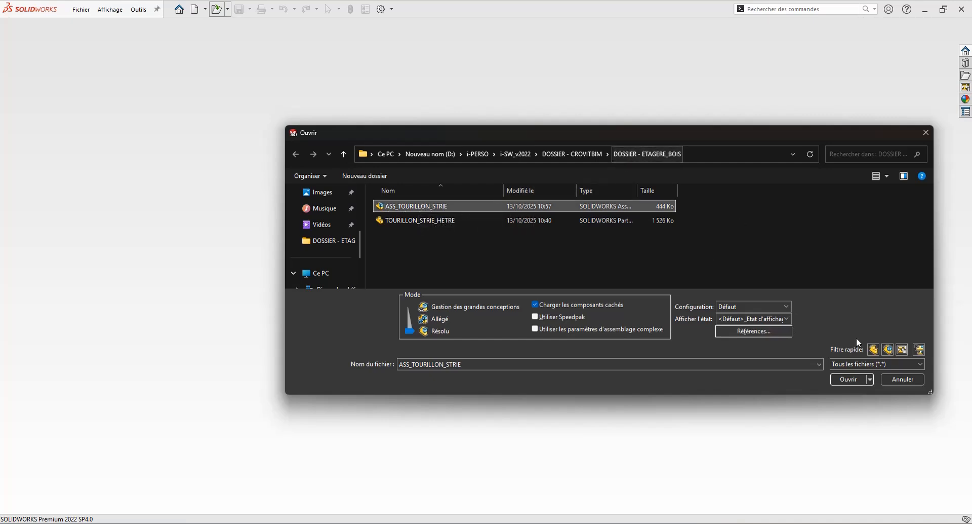
pyautogui.click(850, 379)
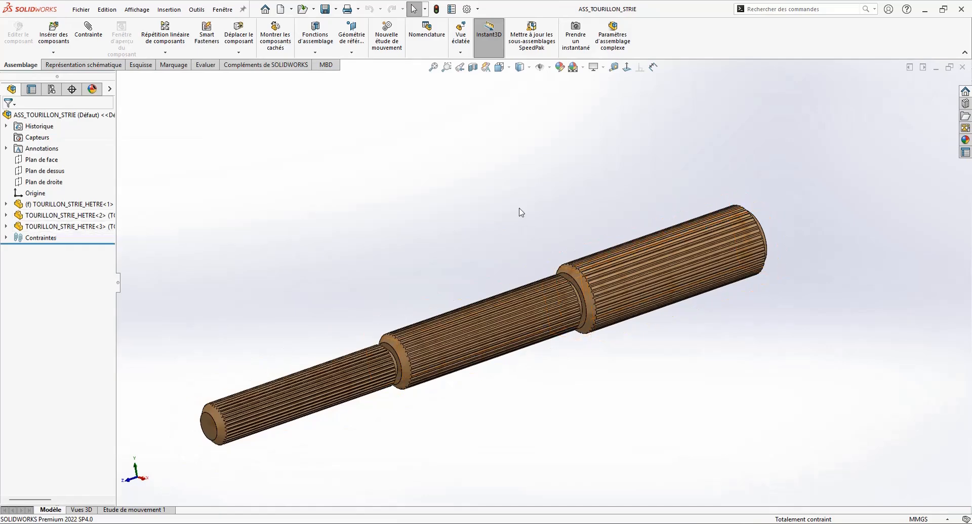
# Copy the assembly and its part with Pack and Go into the DOSSIER - ETAGERE_DUPOND folder, and close the assembly
pyautogui.click(81, 10)
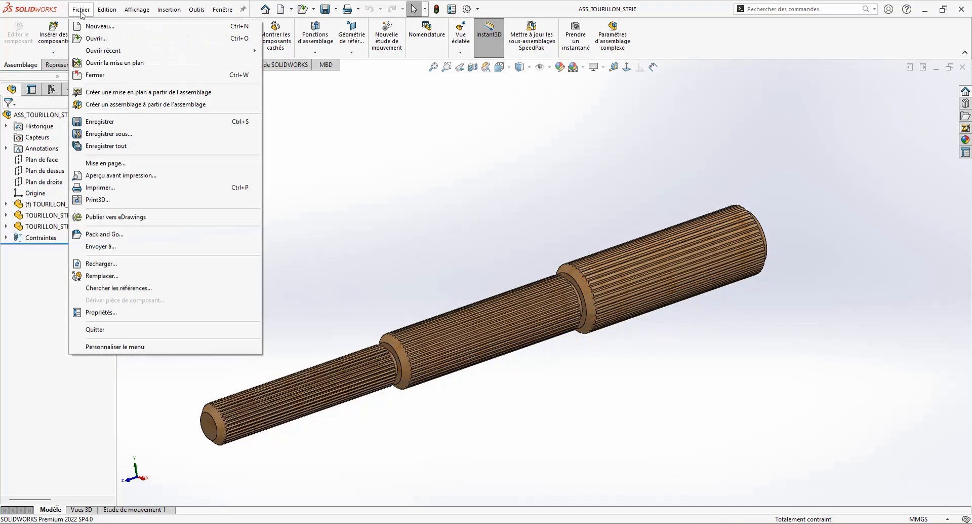
pyautogui.click(123, 235)
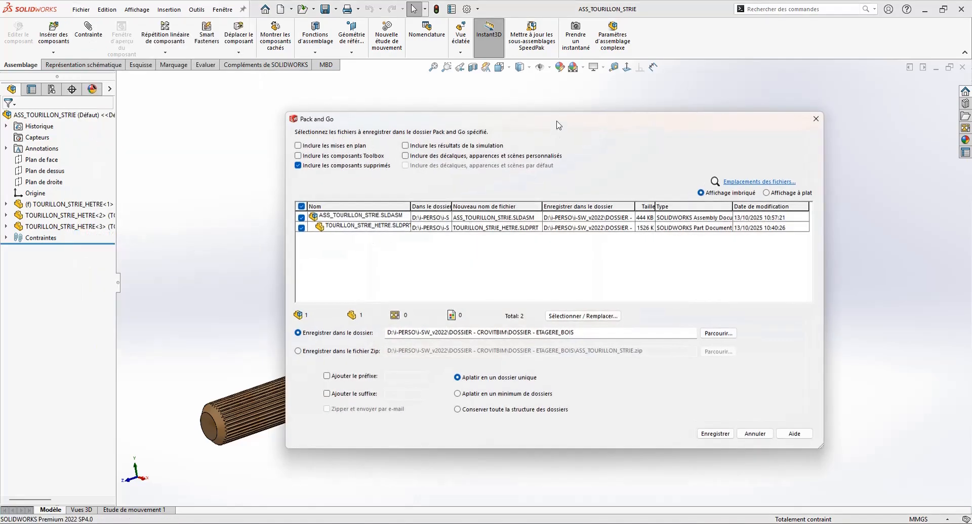
pyautogui.moveTo(558, 125); pyautogui.dragTo(518, 114)
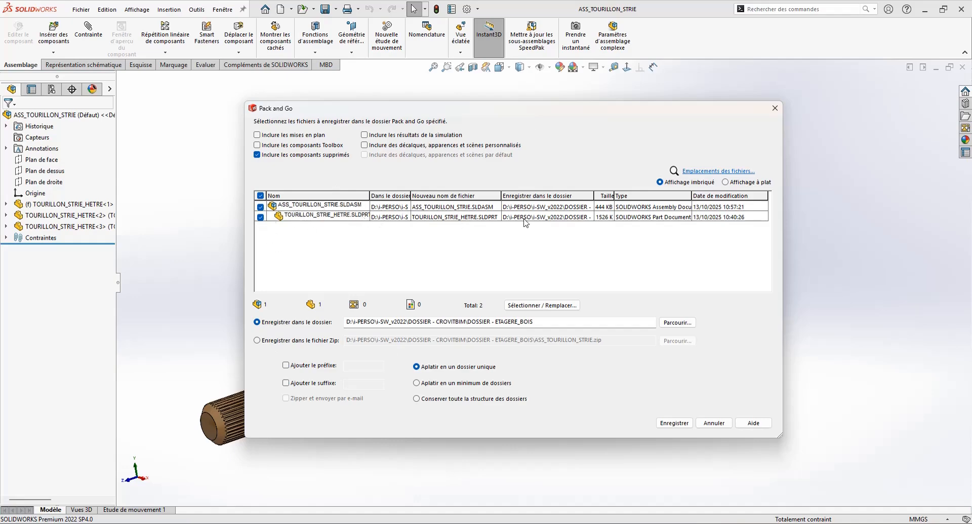
pyautogui.moveTo(594, 195)
pyautogui.mouseDown()
pyautogui.moveTo(738, 196)
pyautogui.moveTo(586, 196)
pyautogui.mouseUp()
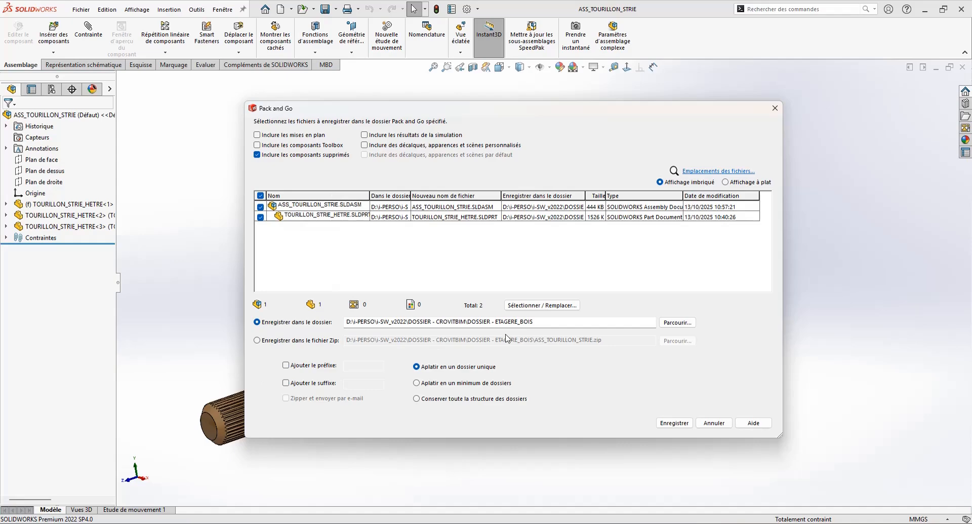
pyautogui.click(692, 324)
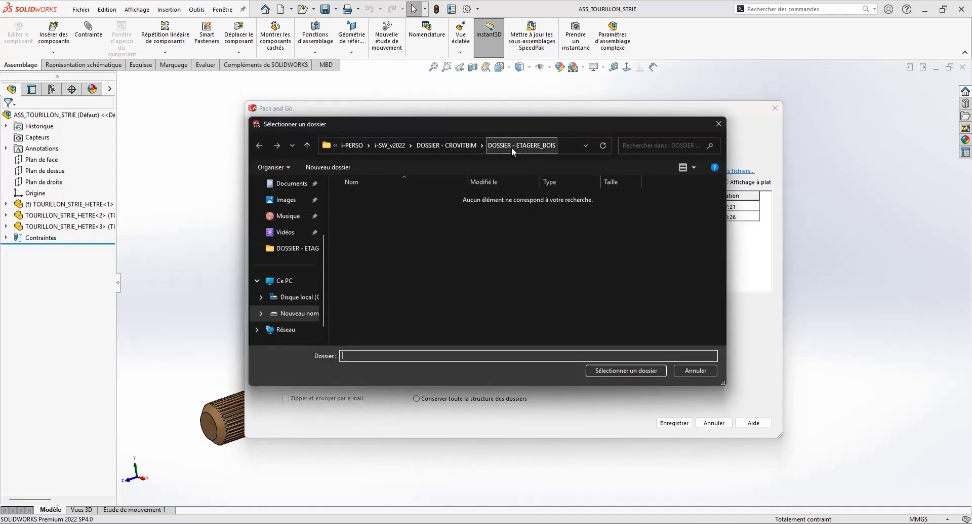
pyautogui.click(463, 145)
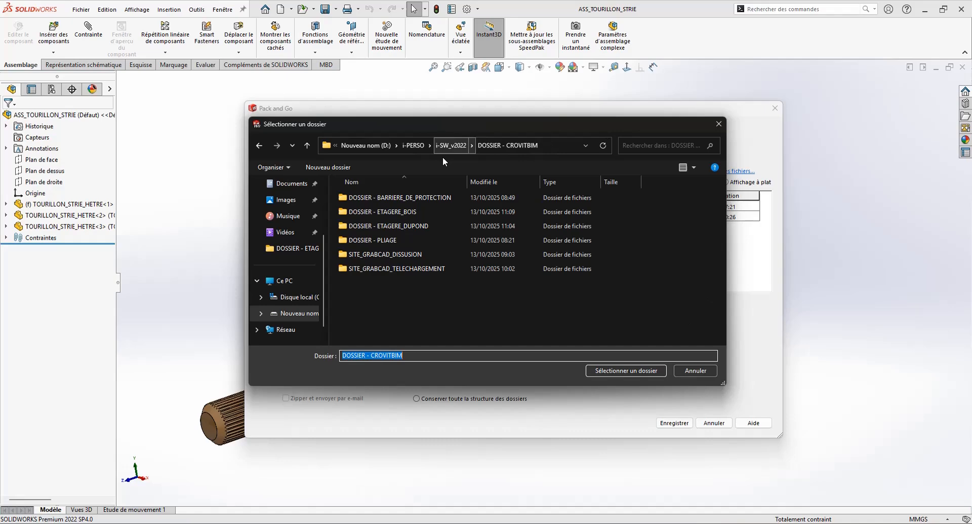
pyautogui.doubleClick(415, 226)
pyautogui.click(620, 371)
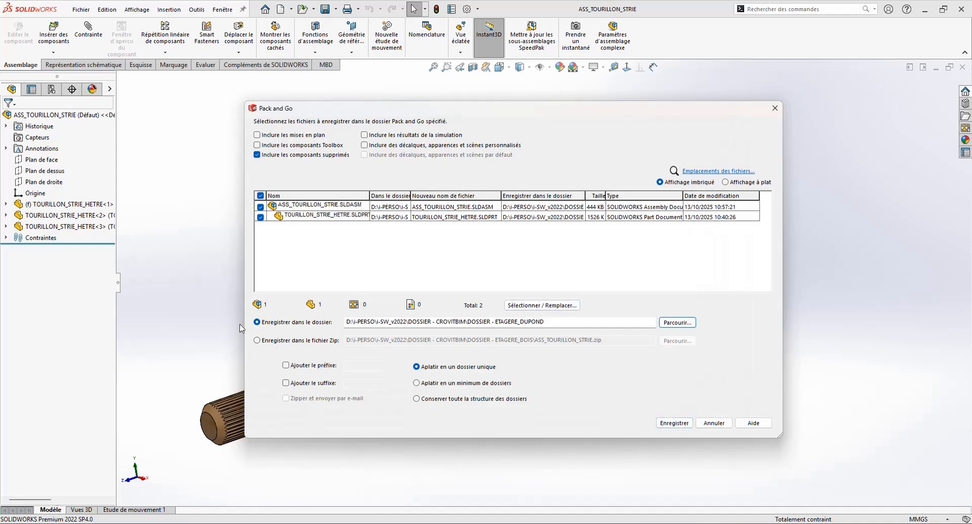
pyautogui.click(675, 422)
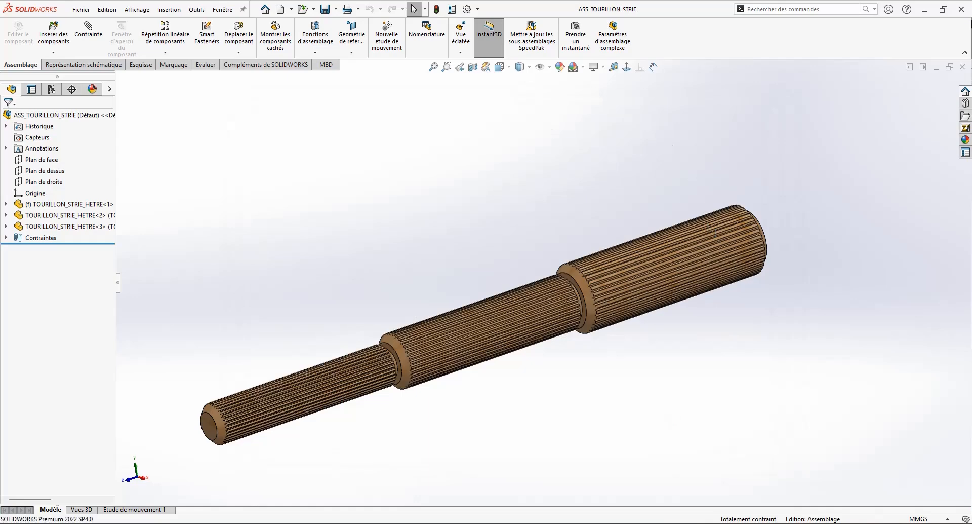
pyautogui.click(962, 65)
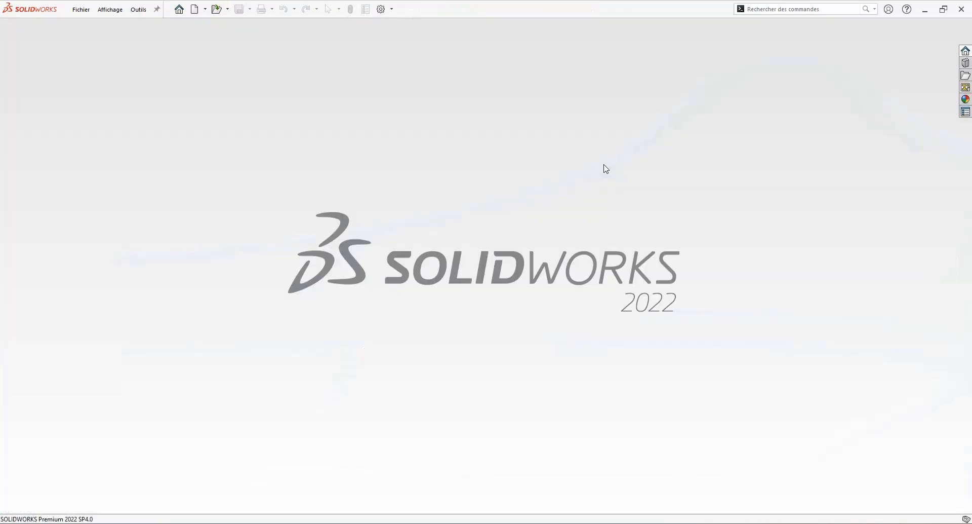
# Switch to File Explorer and examine the contents of the DOSSIER - ETAGERE_BOIS and DOSSIER - ETAGERE_DUPOND folders
pyautogui.hotkey('alt', 'Tab')
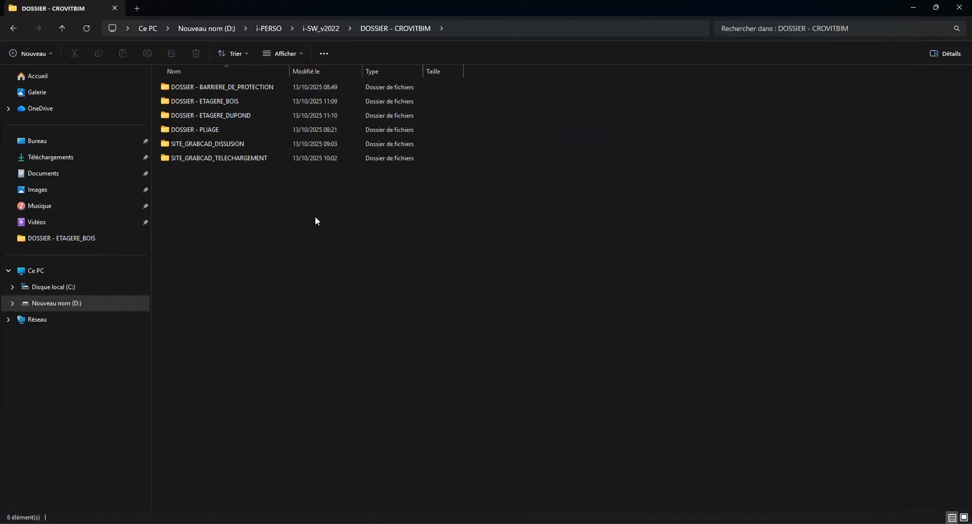
pyautogui.doubleClick(230, 101)
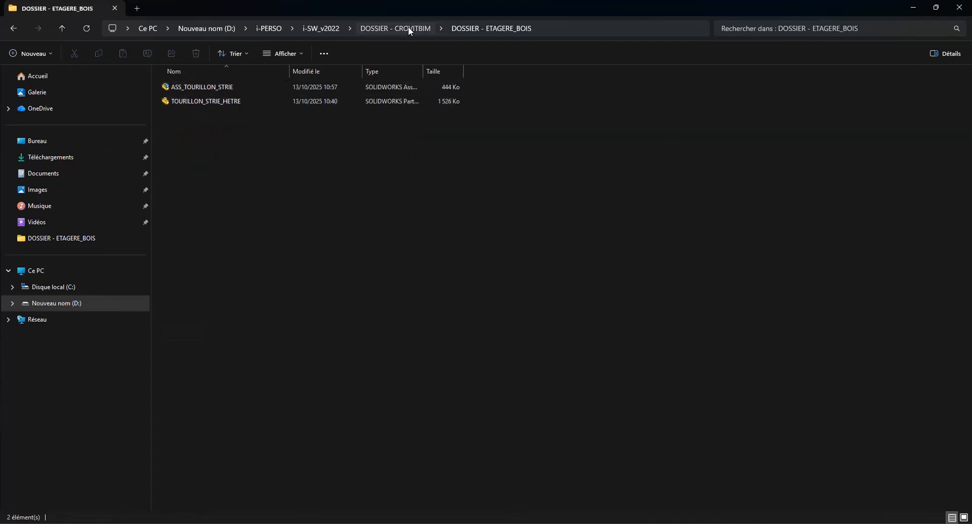
pyautogui.click(408, 28)
pyautogui.doubleClick(234, 115)
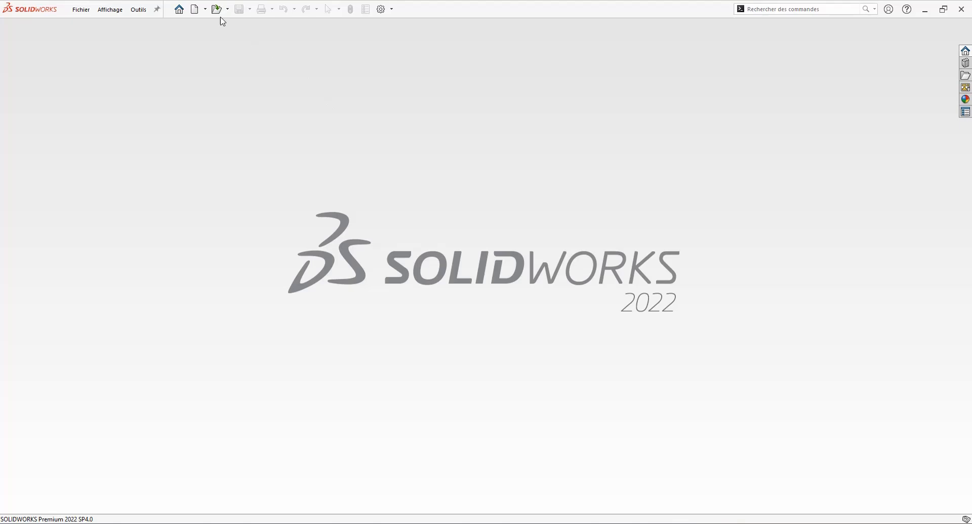
# Switch back to SOLIDWORKS and check the referenced file locations of the original ASS_TOURILLON_STRIE in DOSSIER - ETAGERE_BOIS
pyautogui.click(218, 10)
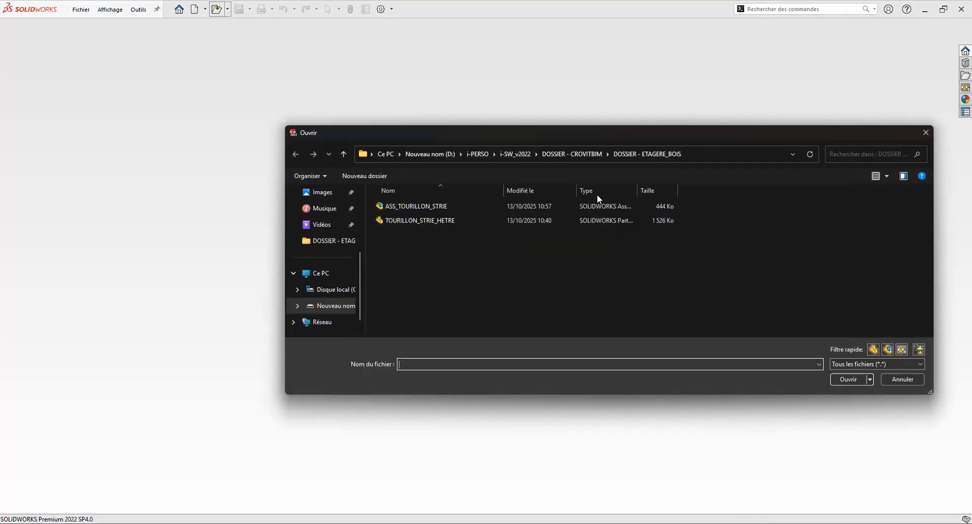
pyautogui.click(412, 207)
pyautogui.click(768, 332)
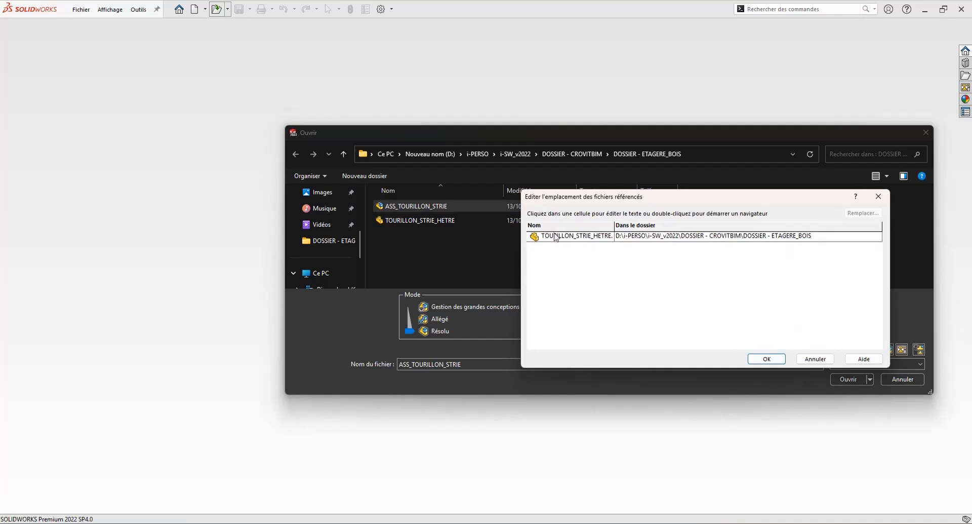
pyautogui.click(817, 358)
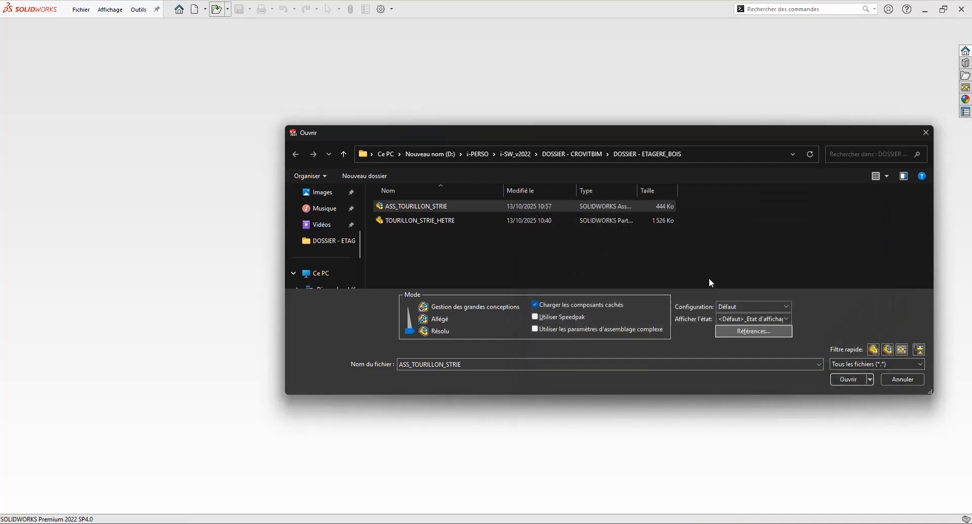
# Check the file references of the copied ASS_TOURILLON_STRIE in DOSSIER - ETAGERE_DUPOND and open that assembly
pyautogui.click(600, 155)
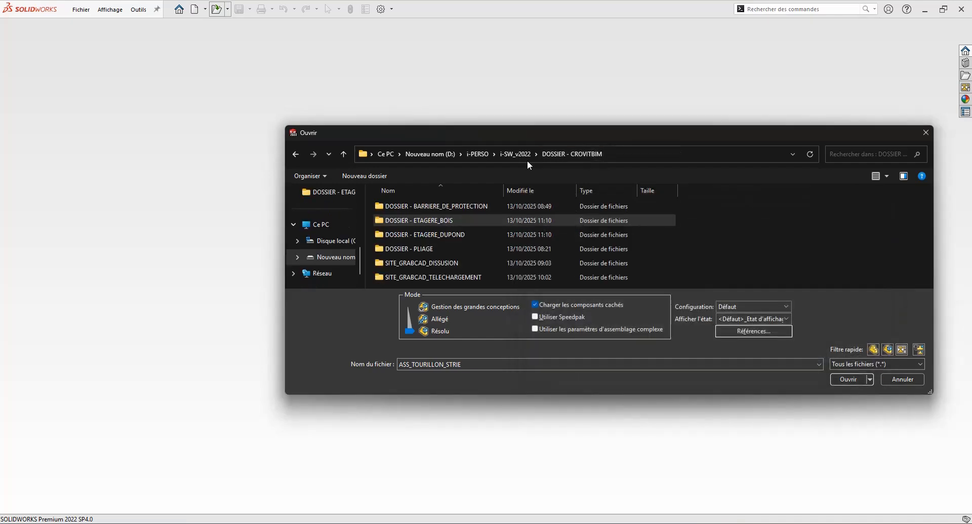
pyautogui.doubleClick(435, 233)
pyautogui.click(413, 207)
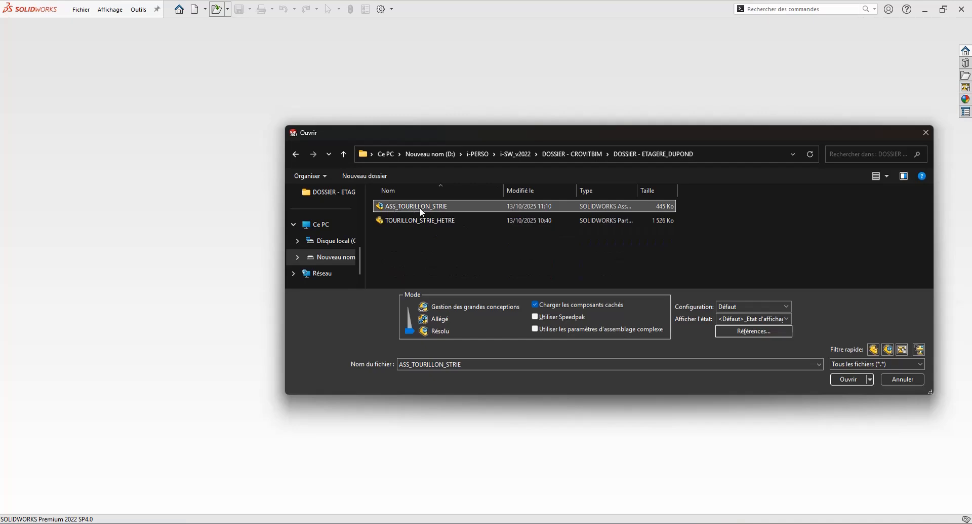
pyautogui.click(760, 333)
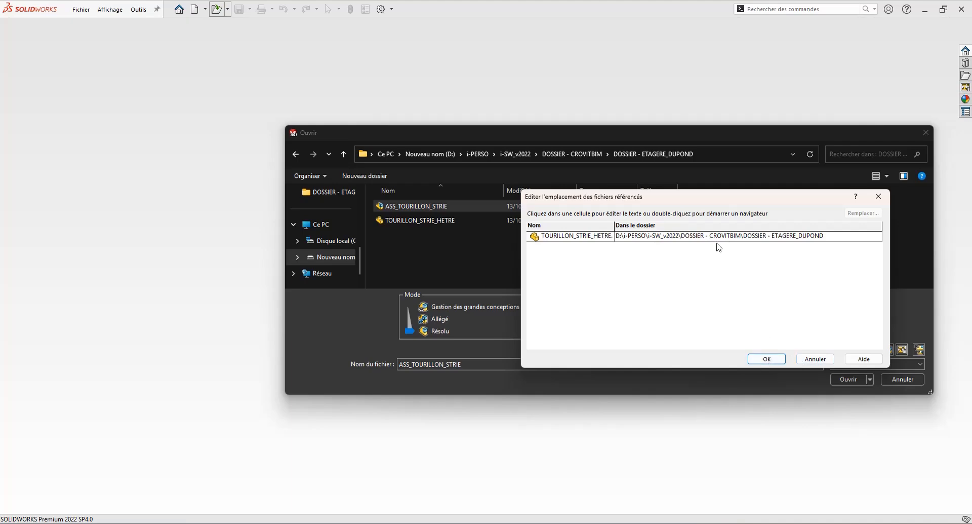
pyautogui.click(815, 359)
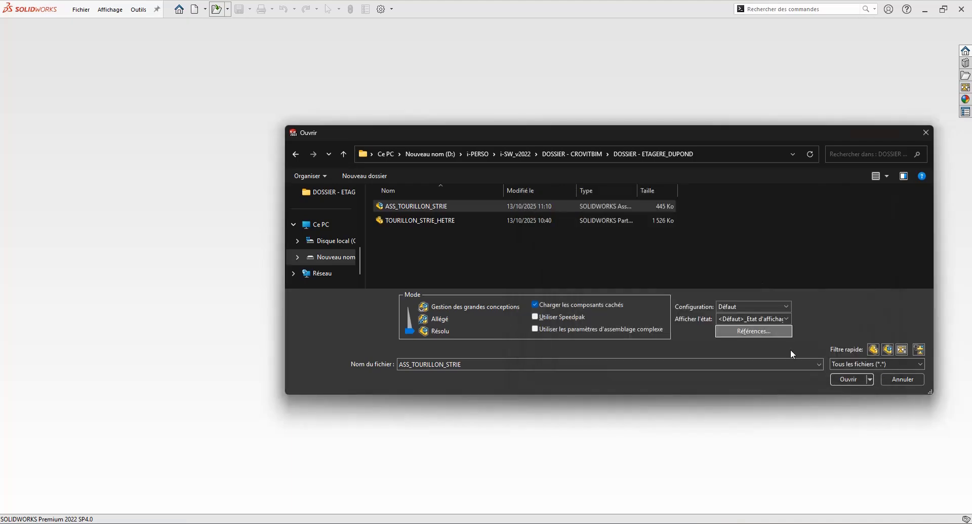
pyautogui.click(847, 379)
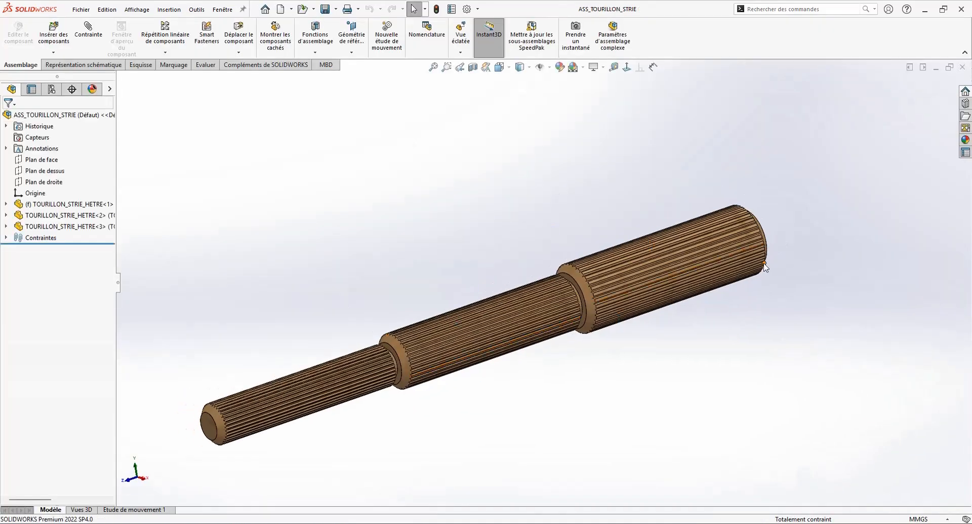
# Delete the TOURILLON_STRIE_HETRE<3> component with its dependent mates, and save and close the assembly
pyautogui.click(71, 227)
pyautogui.rightClick(70, 229)
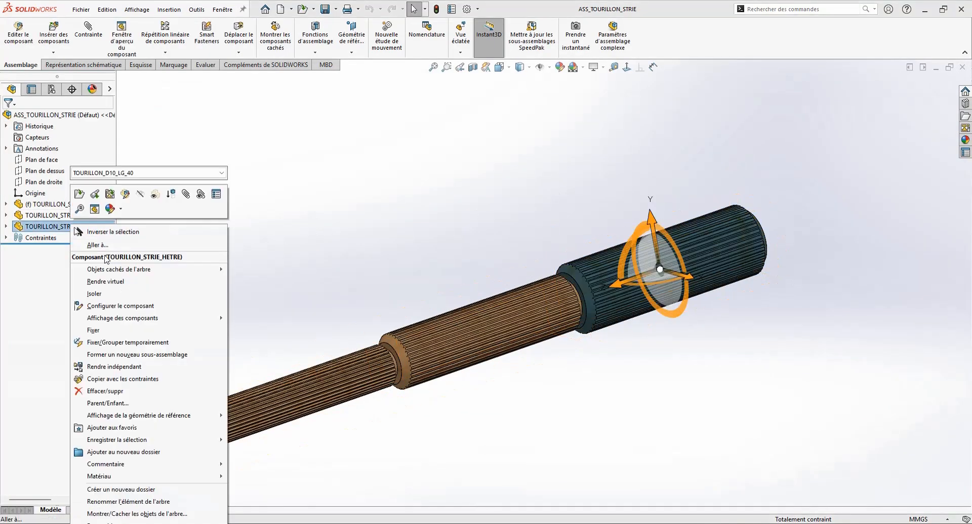
pyautogui.click(102, 383)
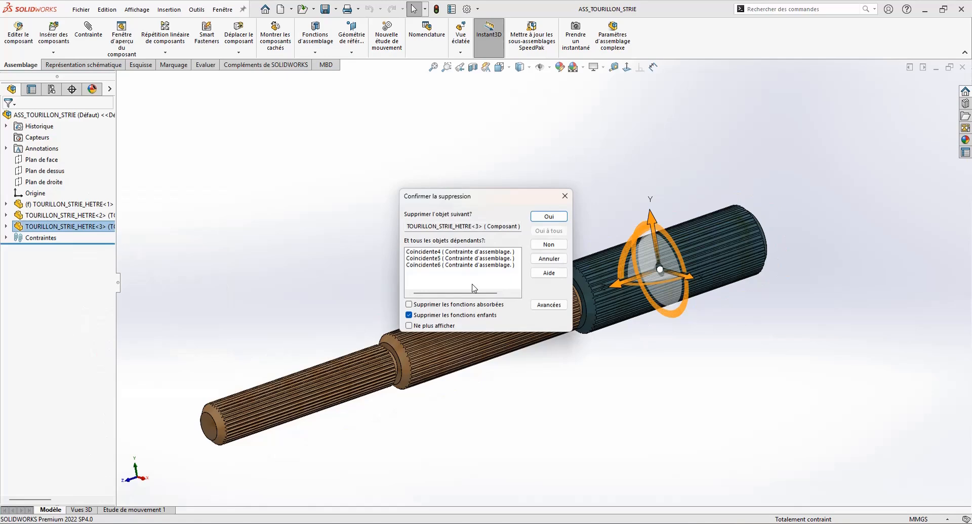
pyautogui.click(549, 217)
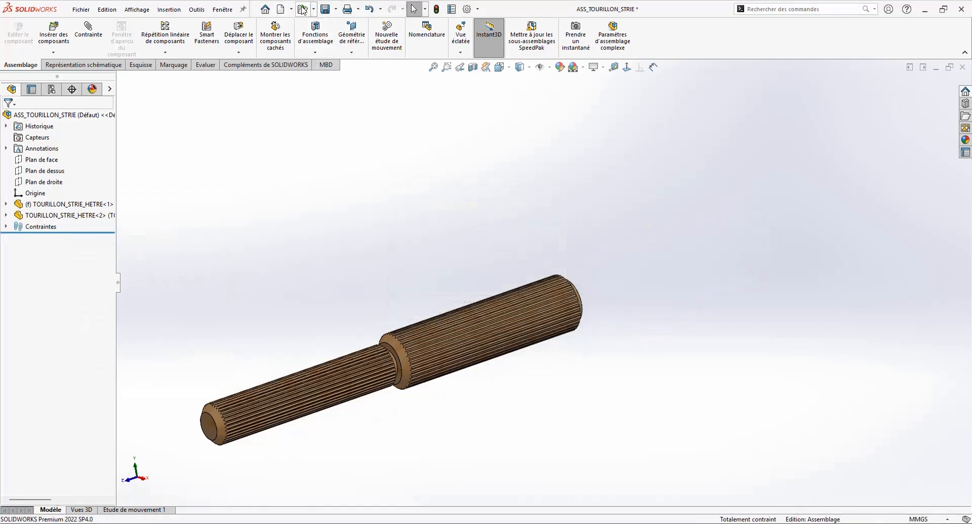
pyautogui.click(325, 8)
pyautogui.click(963, 68)
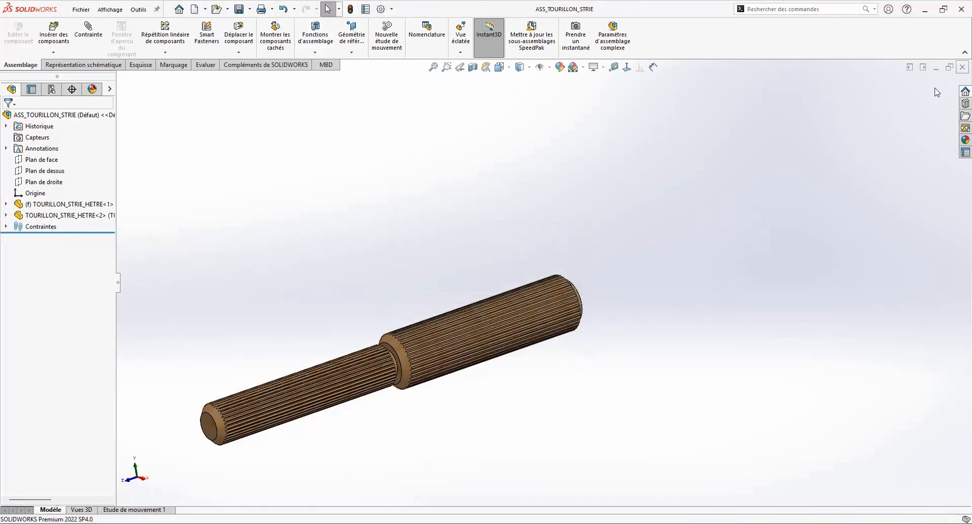
# Open the original ASS_TOURILLON_STRIE assembly from the DOSSIER - ETAGERE_BOIS folder
pyautogui.click(217, 9)
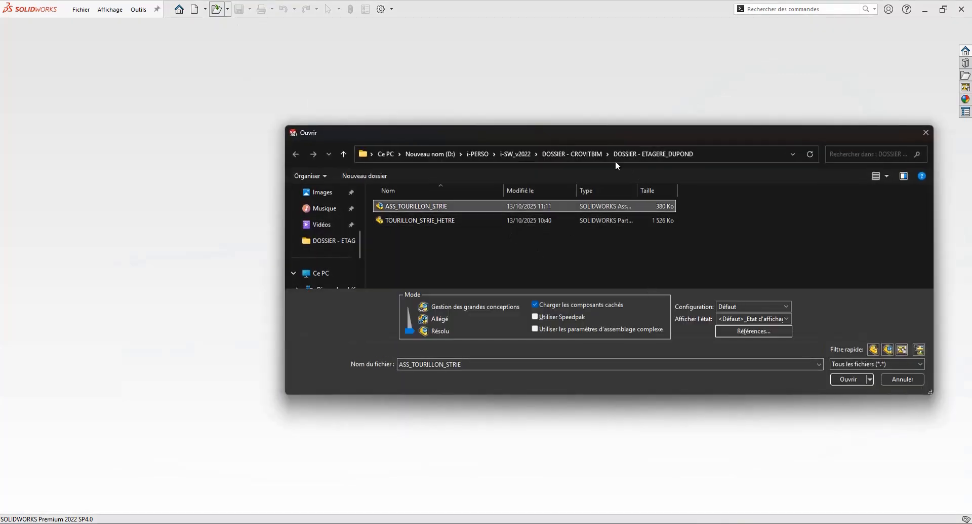
pyautogui.click(600, 154)
pyautogui.doubleClick(442, 223)
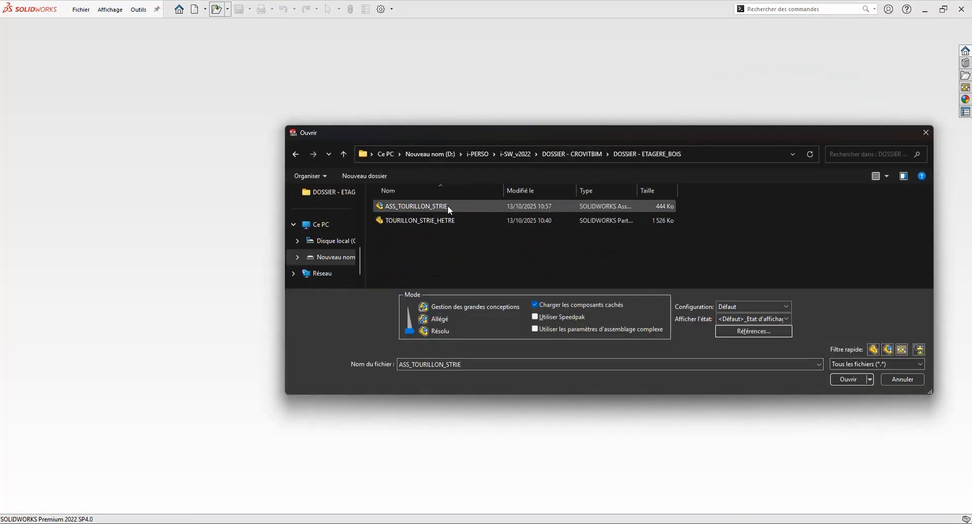
pyautogui.click(442, 205)
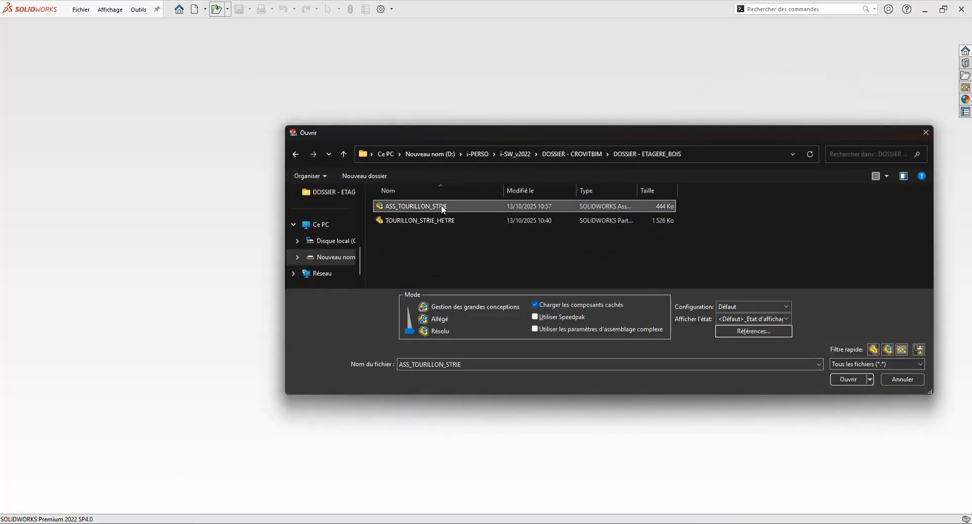
pyautogui.click(849, 377)
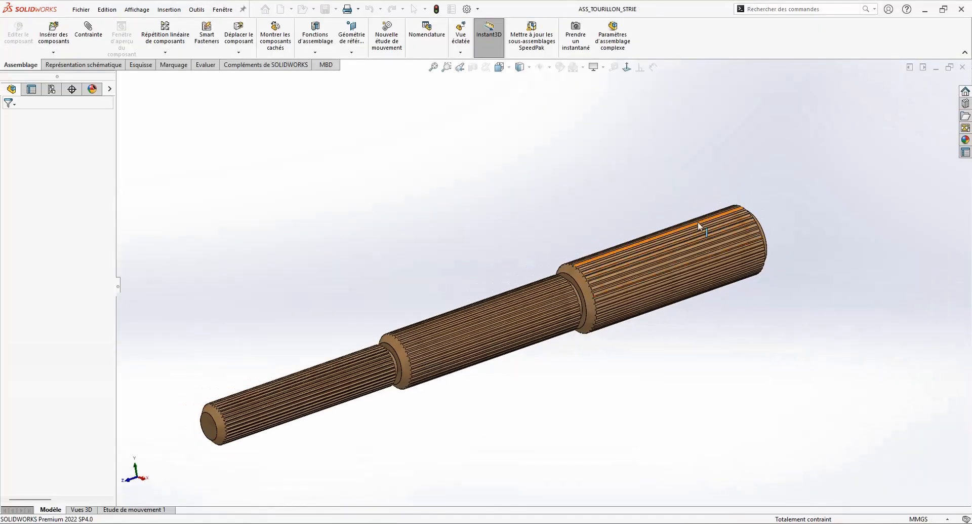